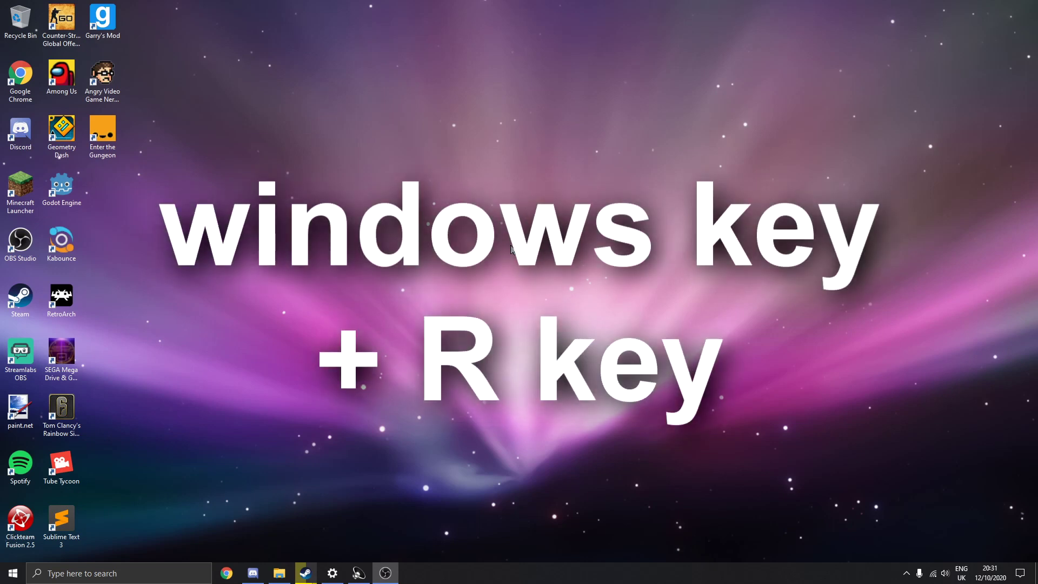
Open the Temp folder by running %temp% from the Run dialog
{"action": "key", "text": "super+r"}
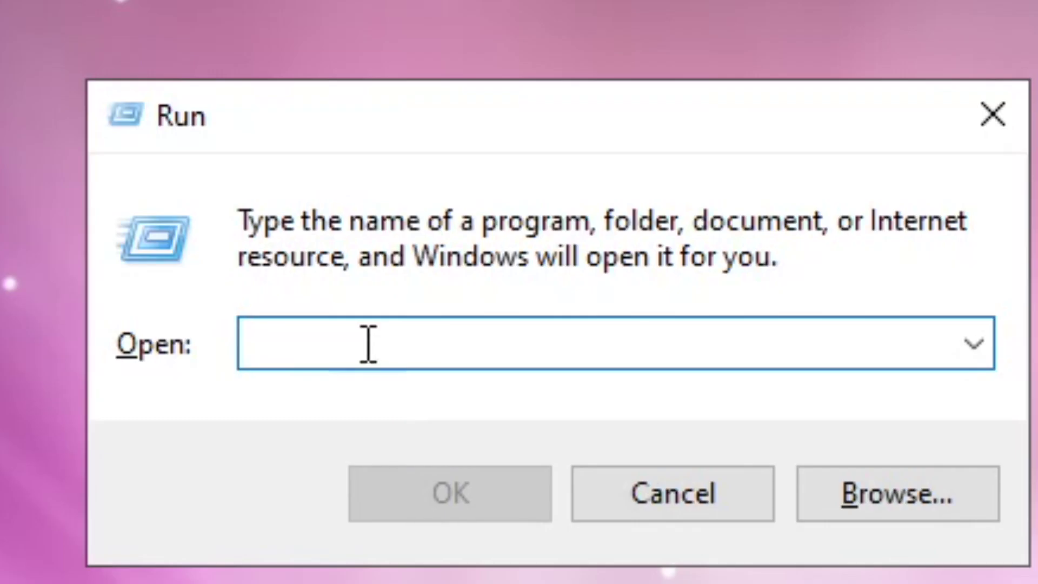
{"action": "type", "text": "%temp%"}
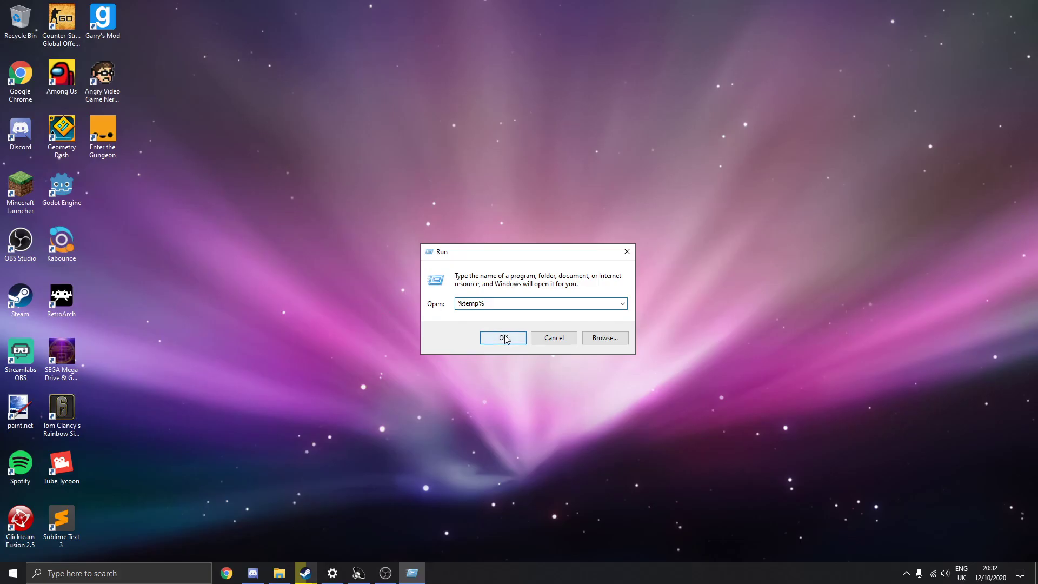
{"action": "left_click", "coordinate": [465, 417]}
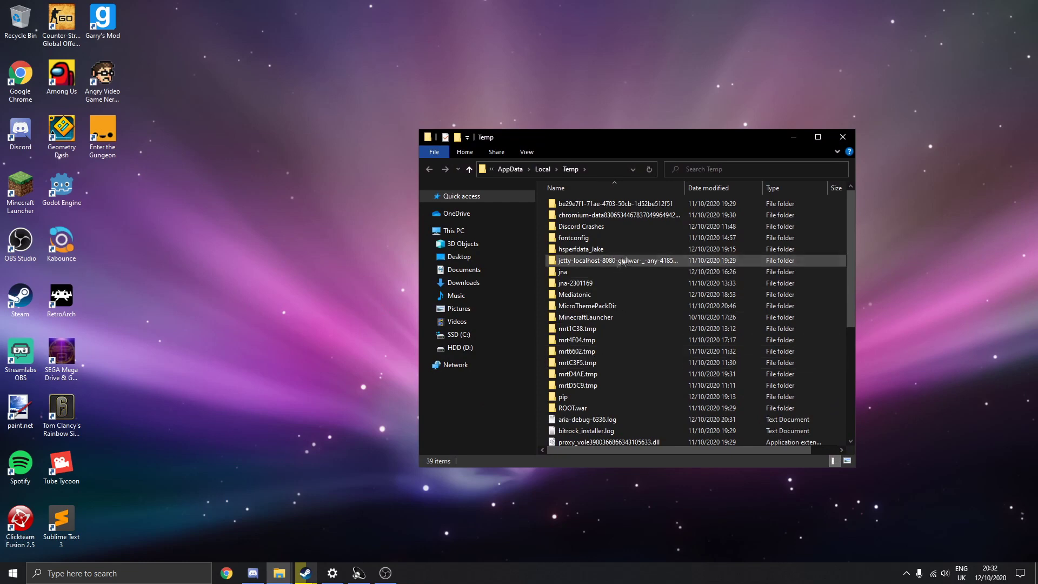
Delete all 39 Temp items, skipping the in-use Discord Crashes folder, then close the window
{"action": "scroll", "coordinate": [637, 348], "scroll_direction": "down", "scroll_amount": 5}
{"action": "scroll", "coordinate": [636, 340], "scroll_direction": "up", "scroll_amount": 5}
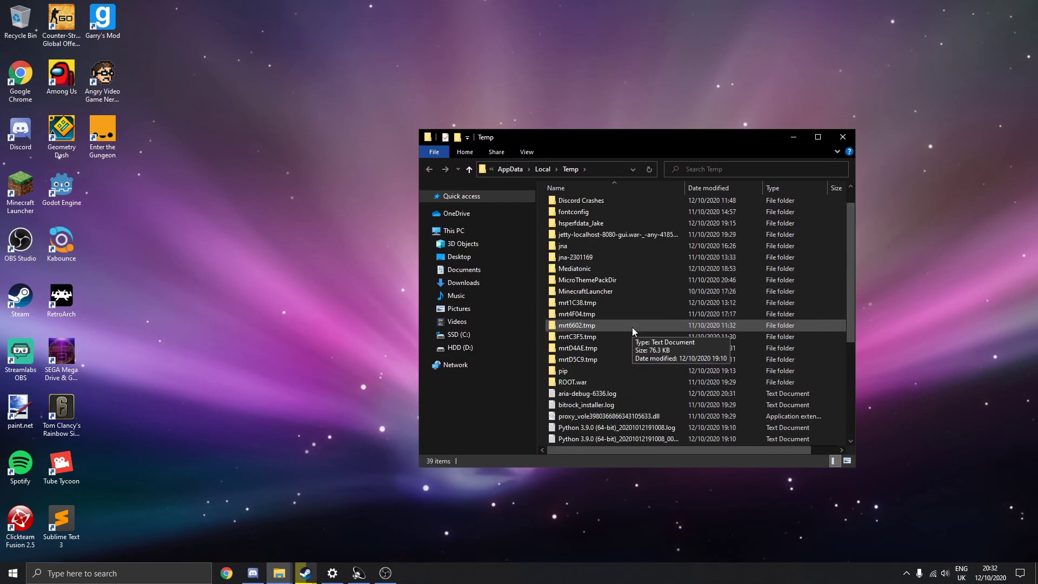
{"action": "left_click", "coordinate": [628, 293]}
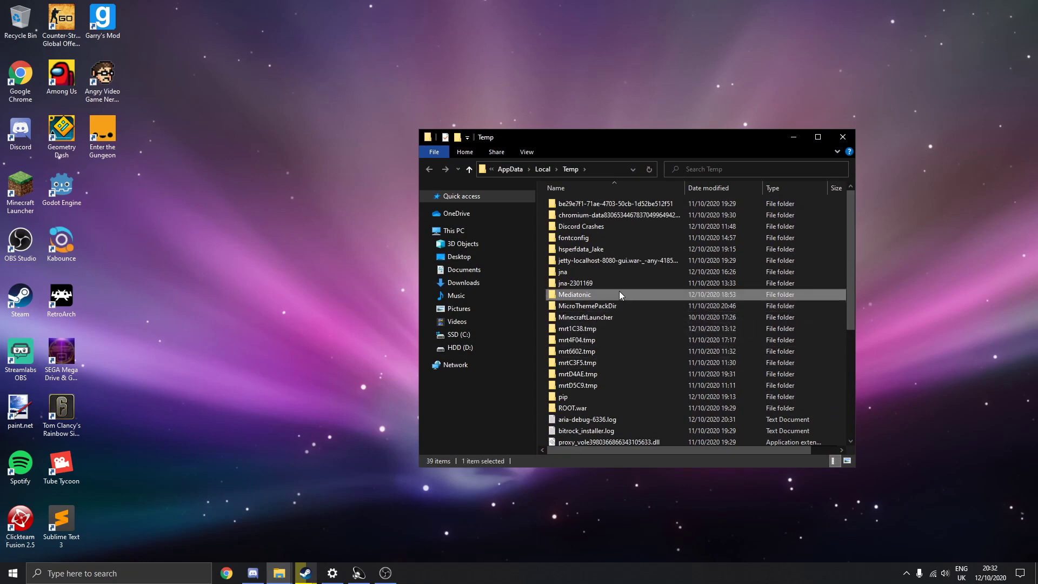
{"action": "key", "text": "ctrl+a"}
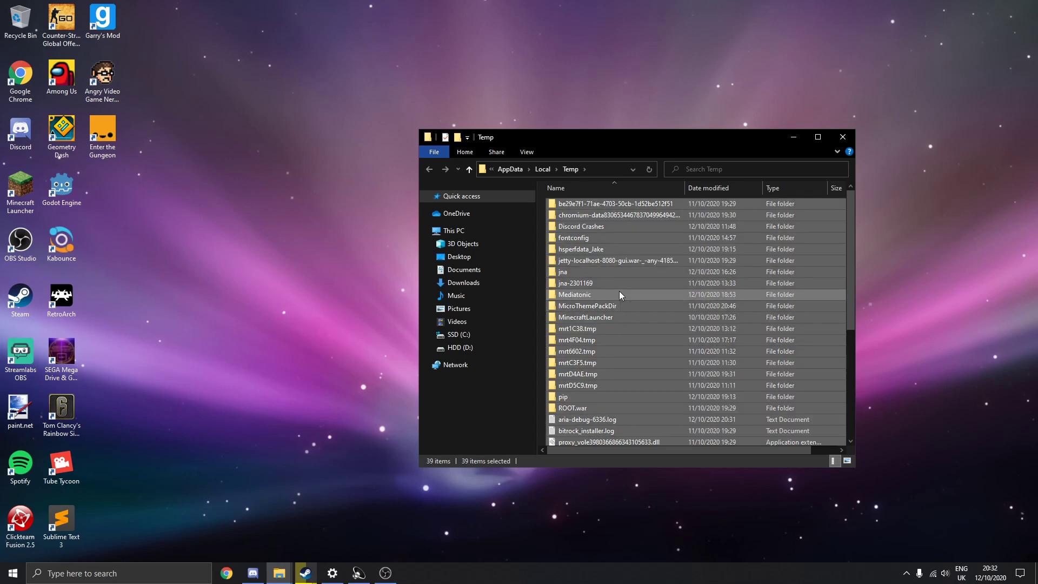
{"action": "key", "text": "Delete"}
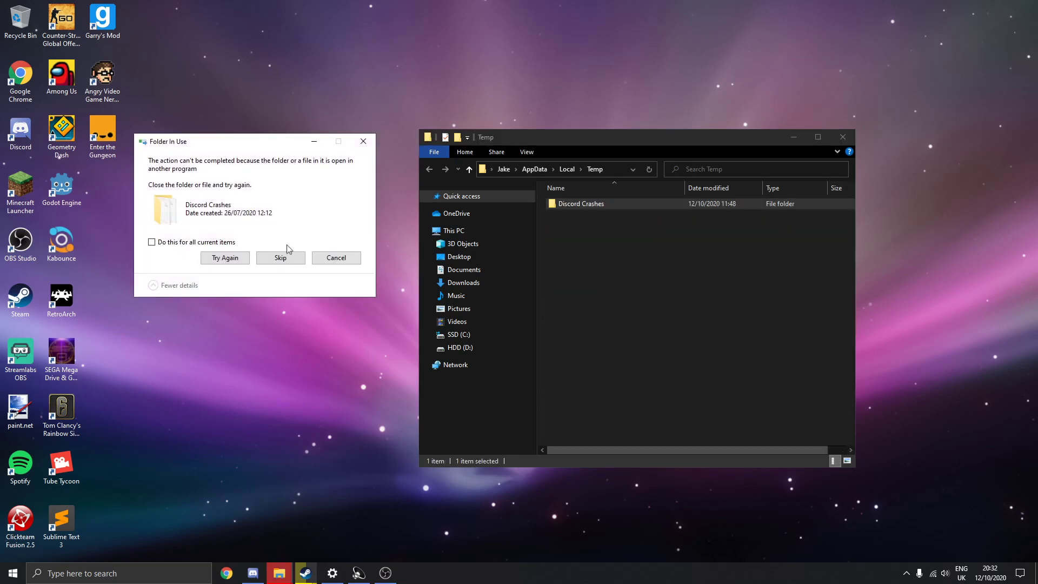
{"action": "left_click", "coordinate": [233, 255]}
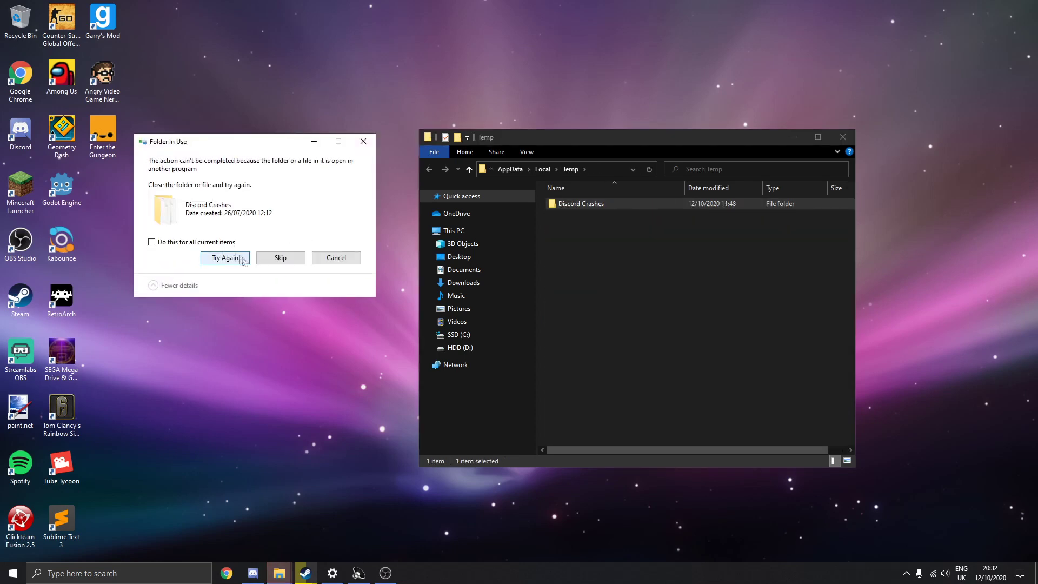
{"action": "left_click", "coordinate": [198, 243]}
{"action": "left_click", "coordinate": [273, 254]}
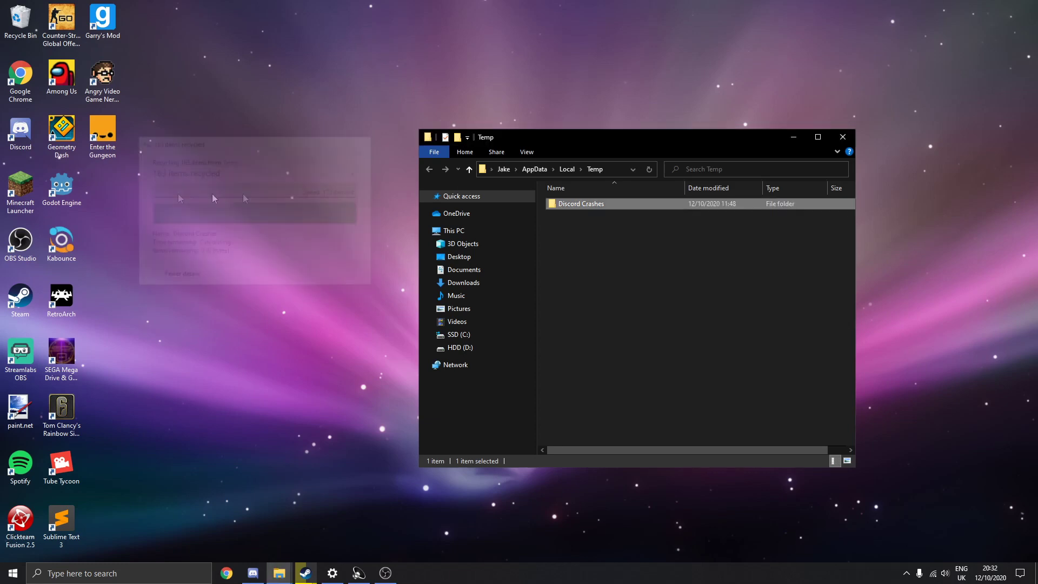
{"action": "left_click", "coordinate": [843, 137]}
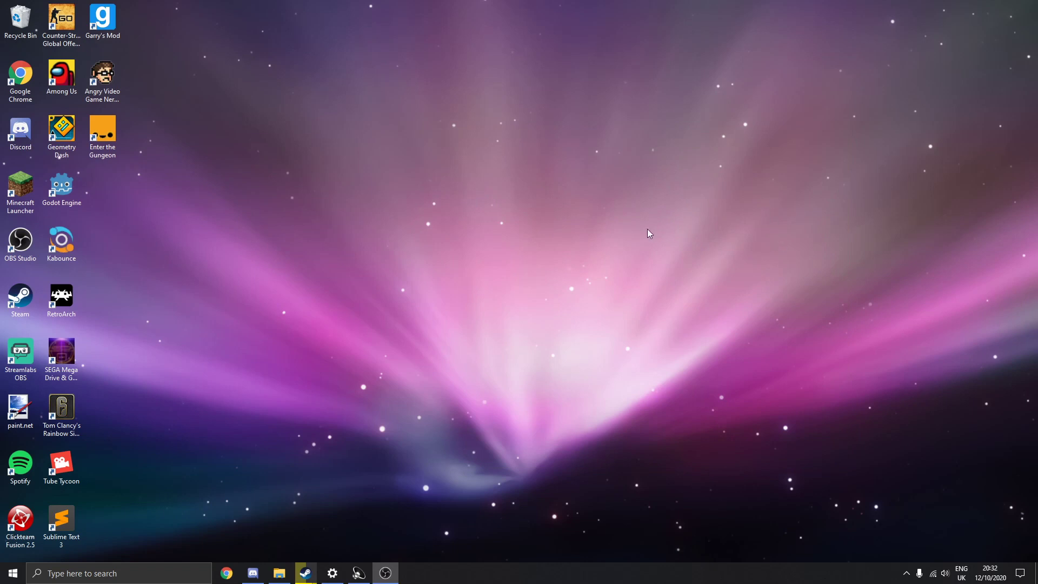
Under Settings > Gaming, make sure Xbox Game Bar and Game Mode are both Off
{"action": "left_click", "coordinate": [333, 572]}
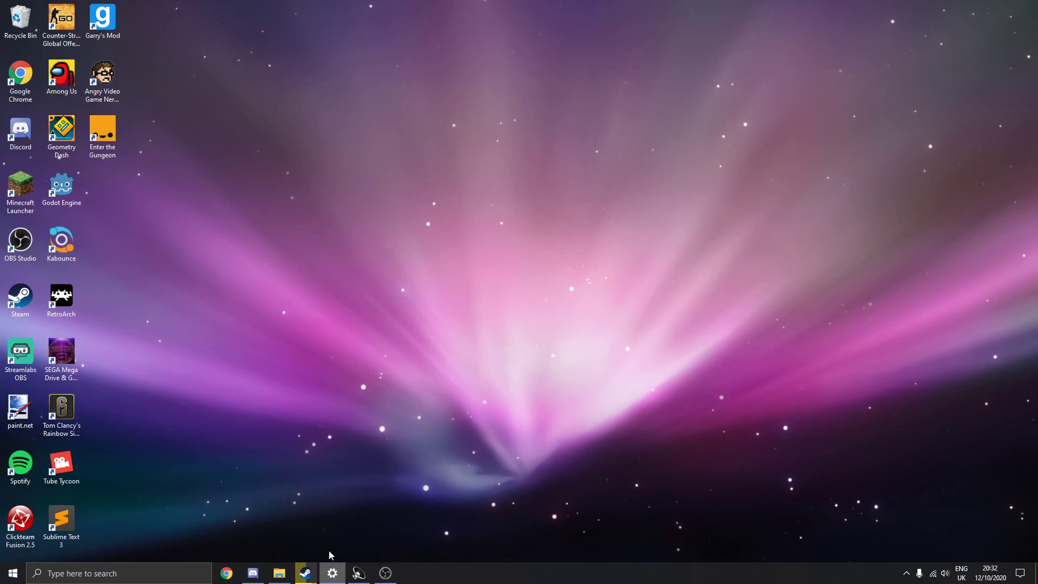
{"action": "left_click", "coordinate": [12, 574]}
{"action": "left_click", "coordinate": [13, 524]}
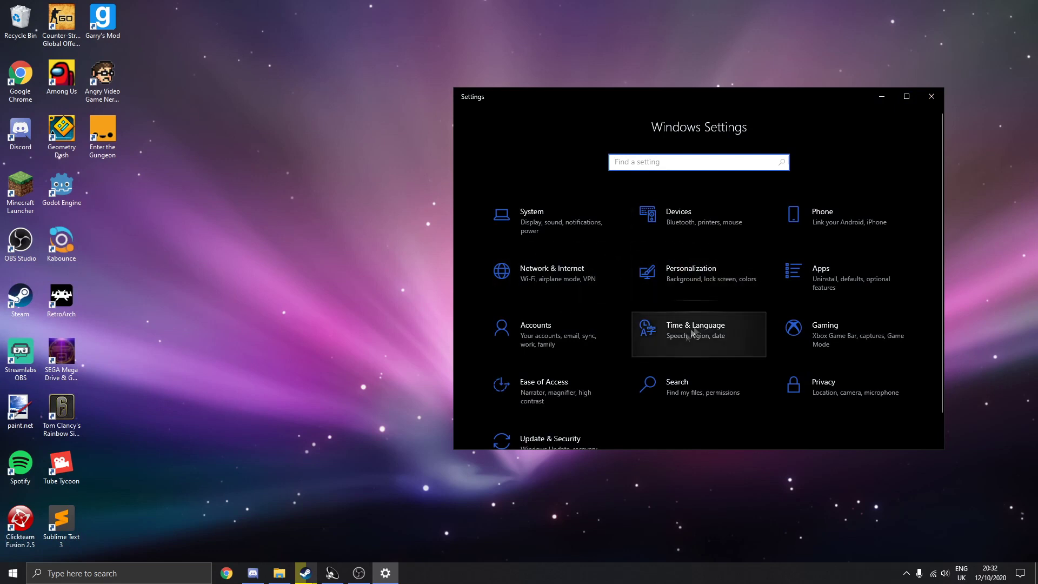
{"action": "left_click", "coordinate": [832, 335]}
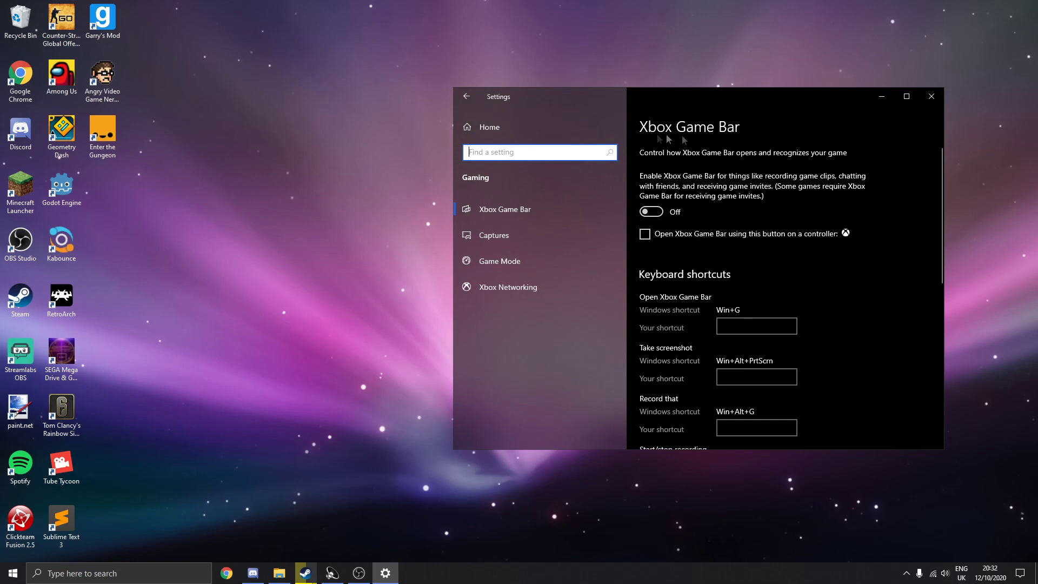
{"action": "left_click", "coordinate": [565, 260]}
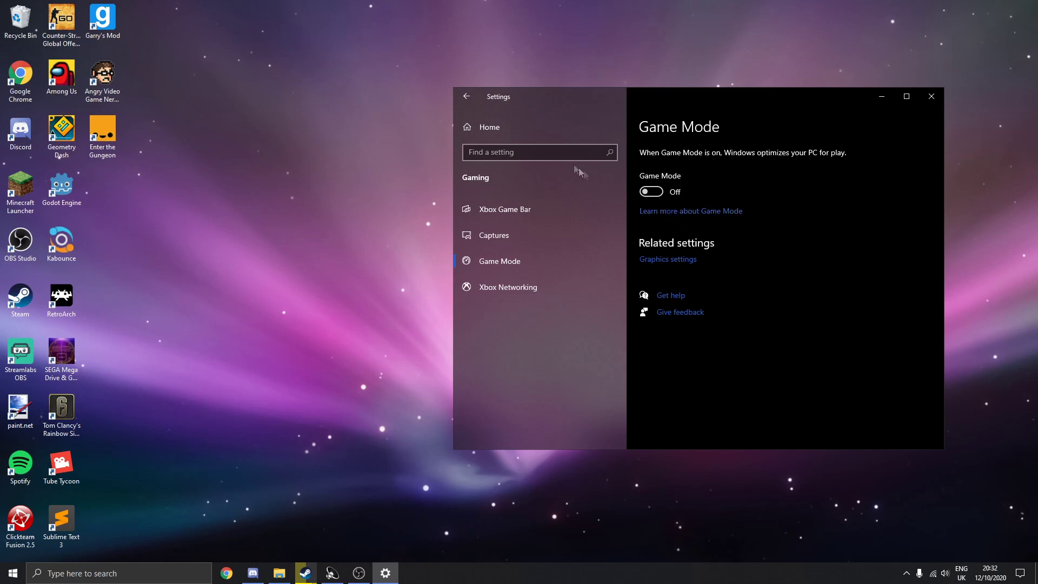
{"action": "left_click", "coordinate": [595, 214]}
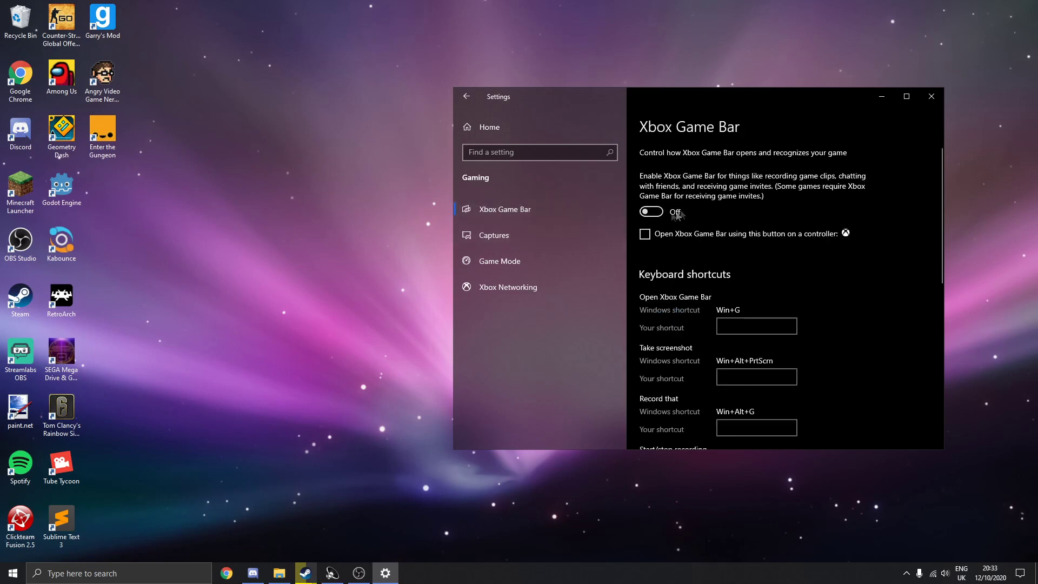
Close Settings, search 'system', and open Advanced system settings > Performance Settings
{"action": "key", "text": "alt+F4"}
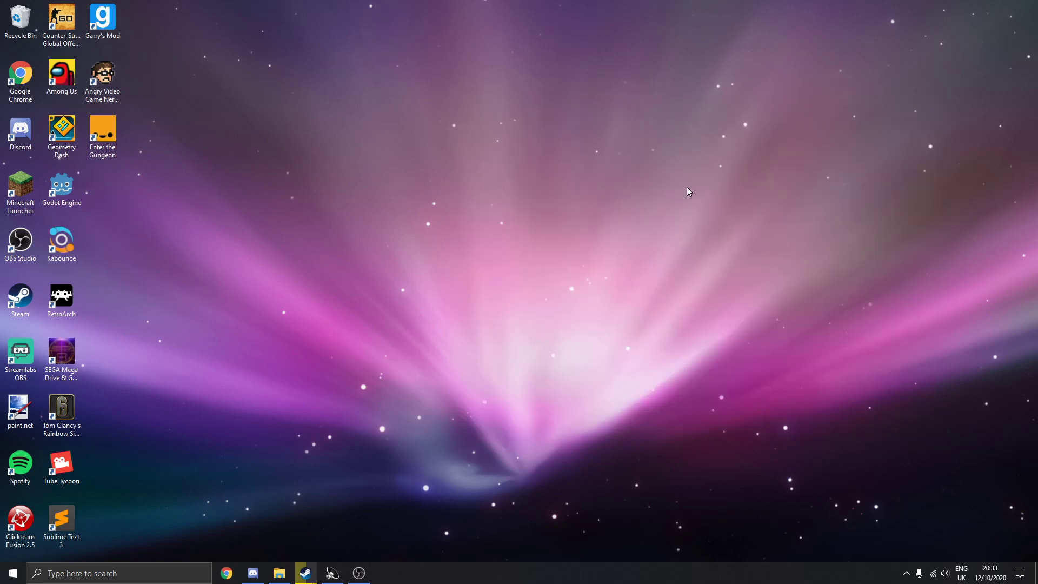
{"action": "left_click", "coordinate": [127, 571]}
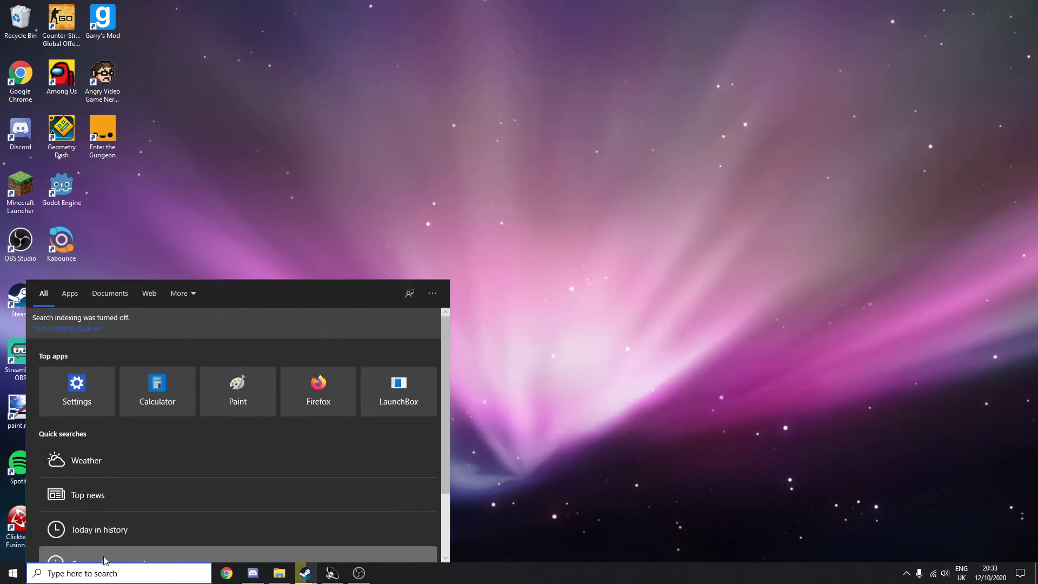
{"action": "type", "text": "system"}
{"action": "key", "text": "Return"}
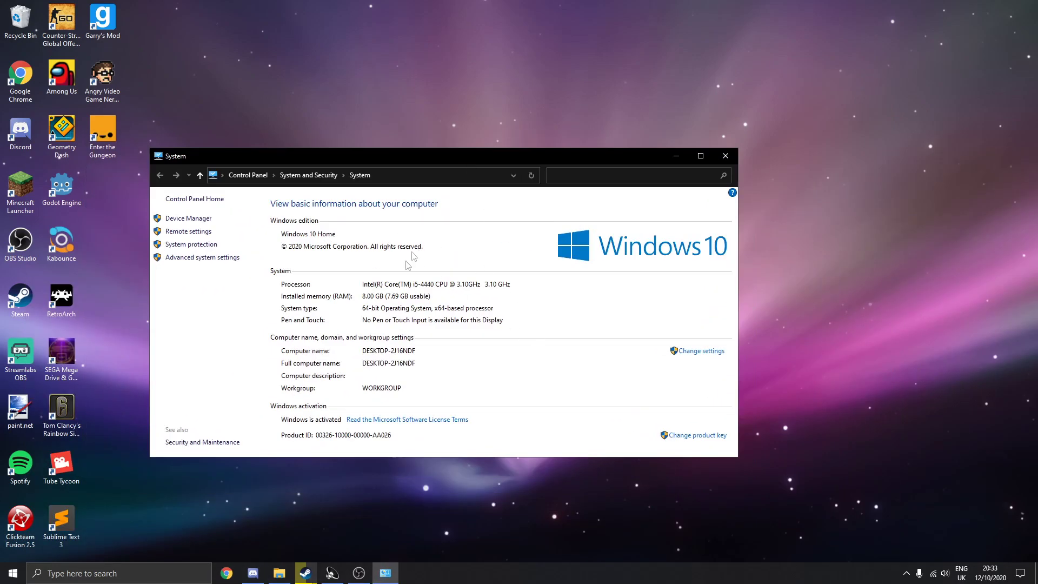
{"action": "mouse_move", "coordinate": [323, 155]}
{"action": "left_mouse_down"}
{"action": "mouse_move", "coordinate": [326, 113]}
{"action": "mouse_move", "coordinate": [319, 120]}
{"action": "mouse_move", "coordinate": [371, 132]}
{"action": "mouse_move", "coordinate": [331, 157]}
{"action": "left_mouse_up"}
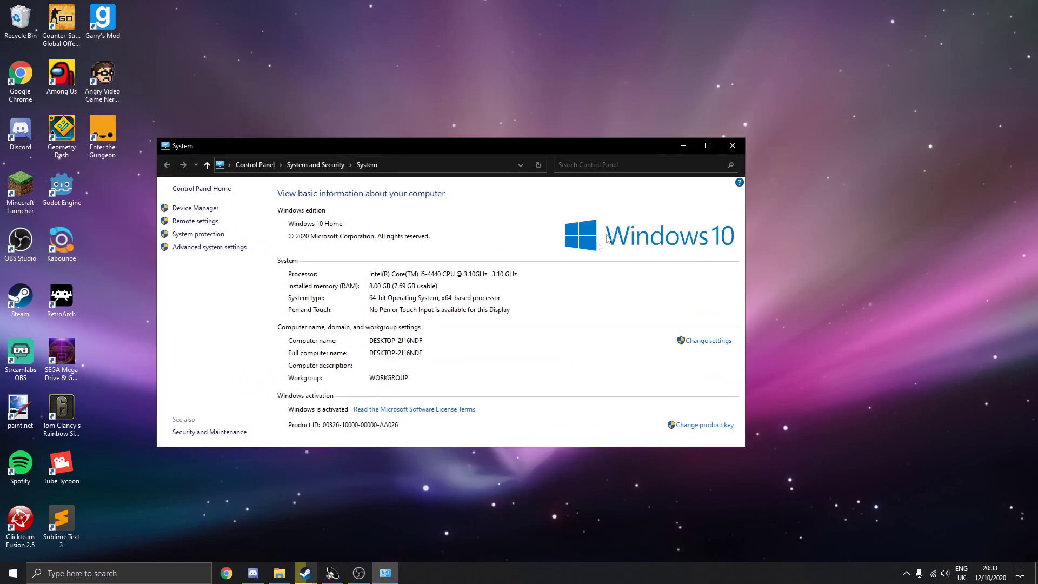
{"action": "left_click", "coordinate": [198, 248]}
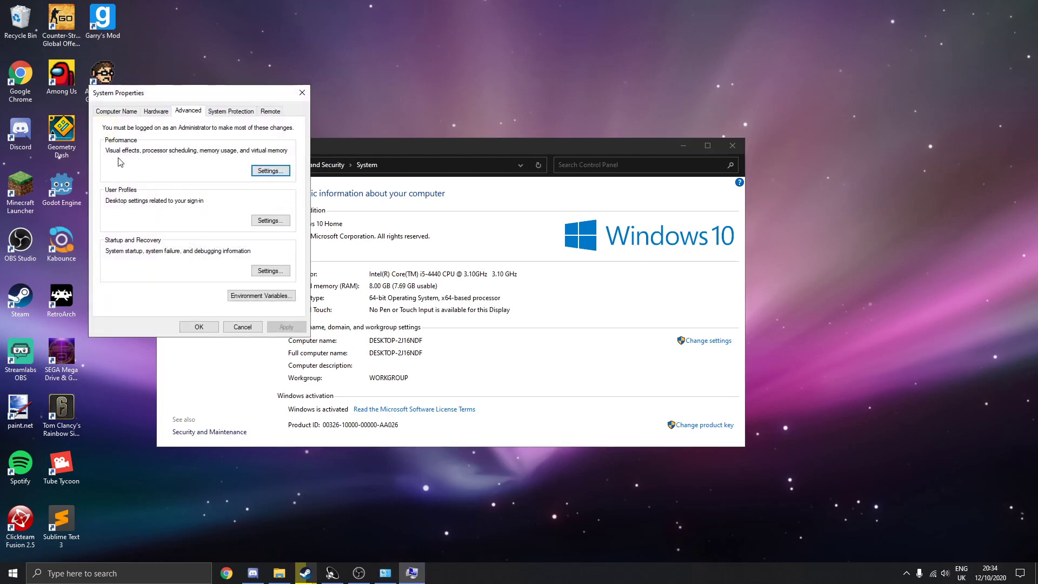
{"action": "left_click", "coordinate": [270, 171]}
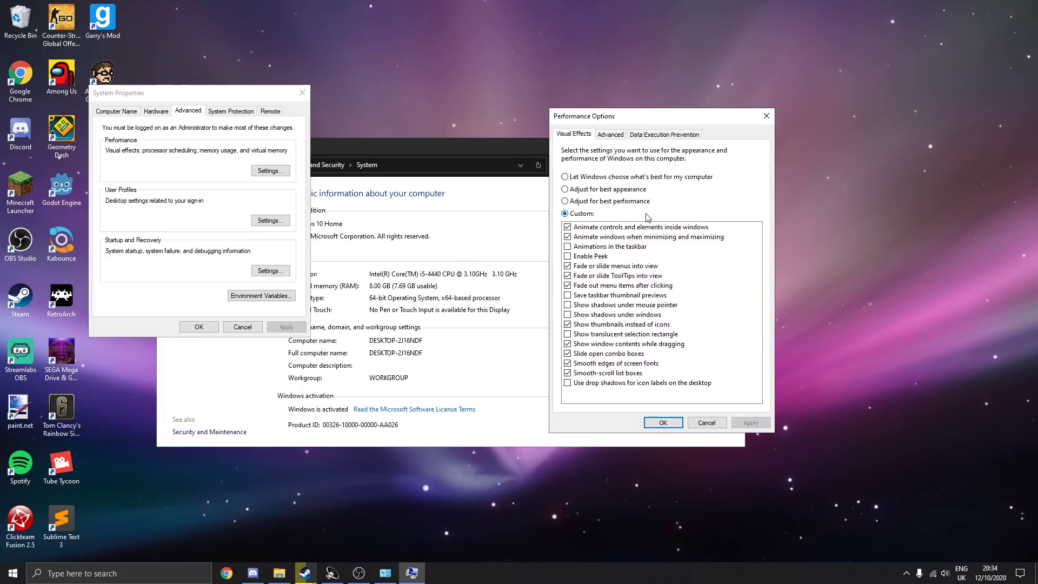
Apply a Custom visual effects set with most animations and shadows unticked, leaving four options checked
{"action": "left_click", "coordinate": [616, 179]}
{"action": "left_click", "coordinate": [750, 423]}
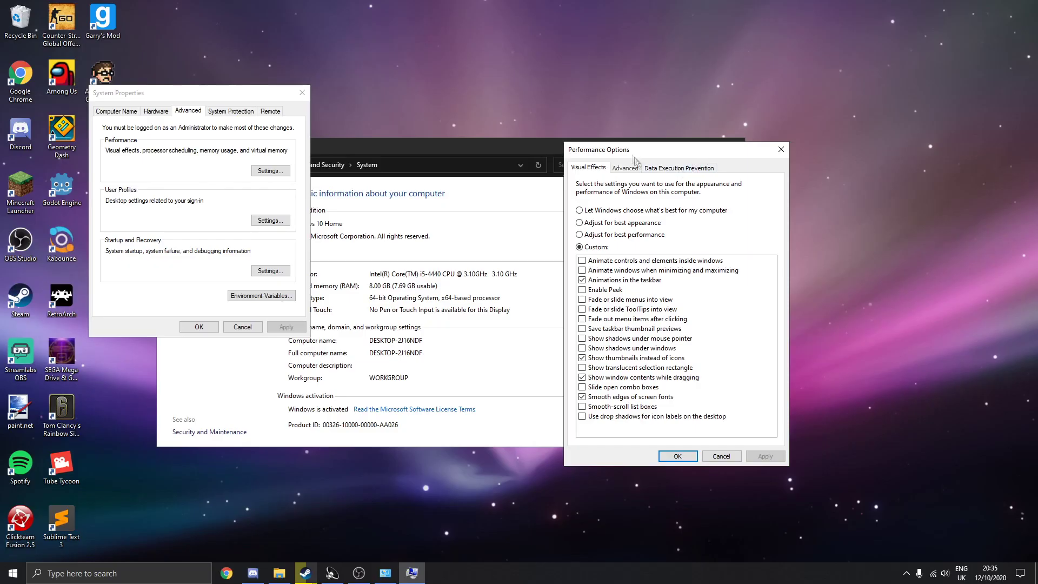
{"action": "left_click_drag", "start_coordinate": [688, 96], "coordinate": [612, 139]}
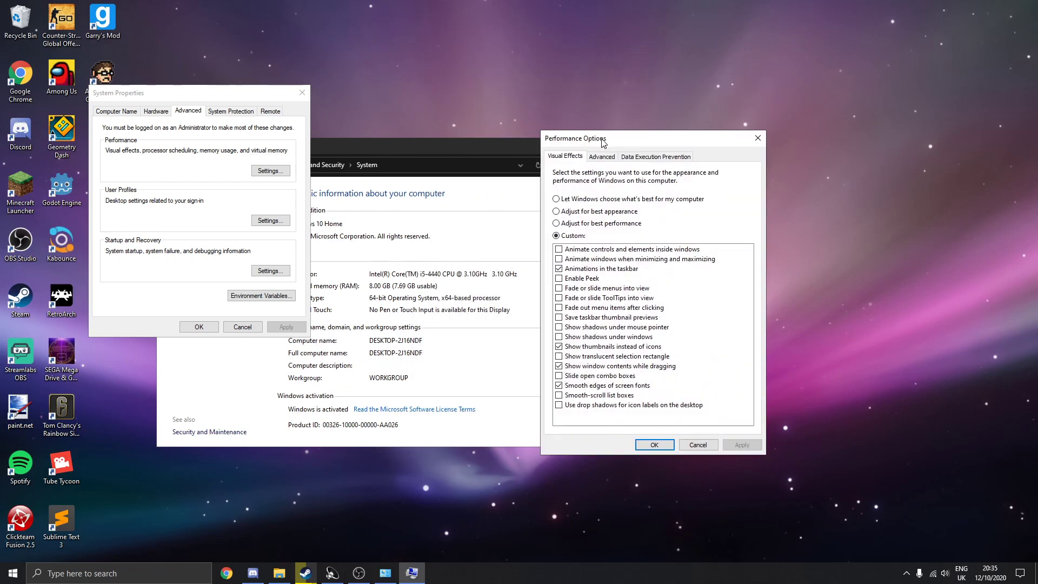
{"action": "key", "text": "Return"}
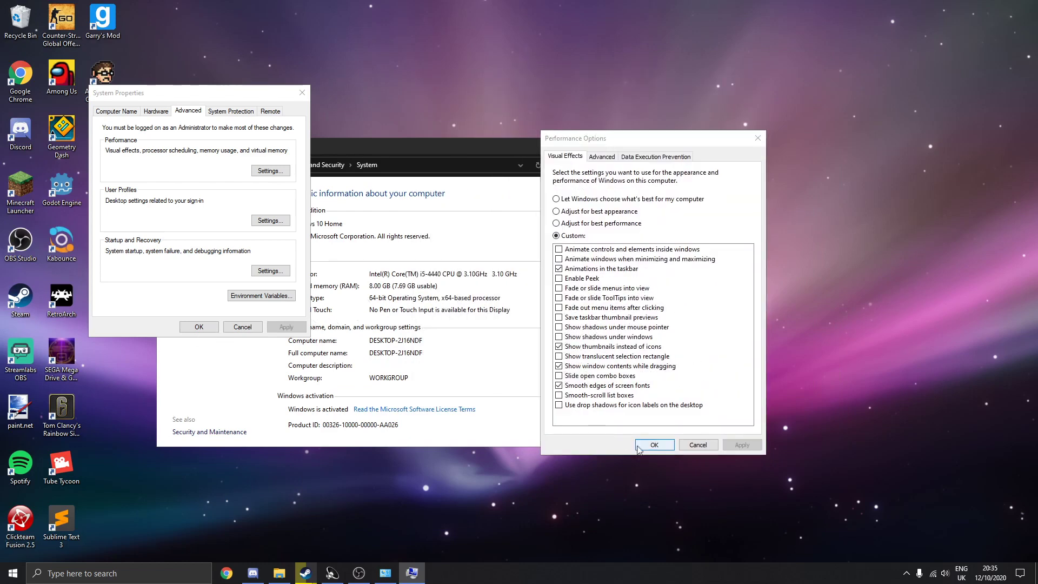
Close the System Properties dialog and the System window
{"action": "left_click_drag", "start_coordinate": [246, 100], "coordinate": [632, 152]}
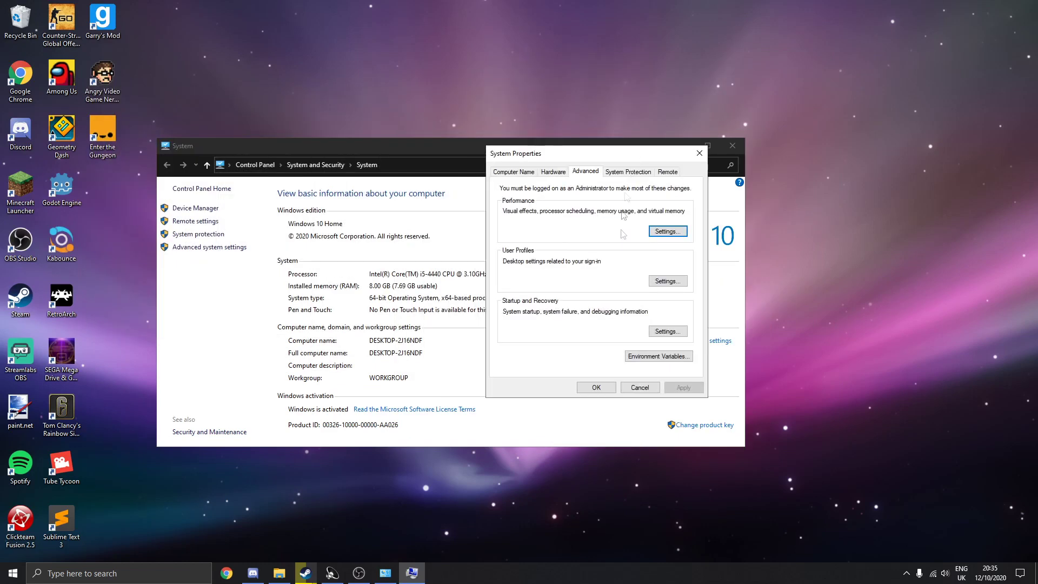
{"action": "left_click", "coordinate": [706, 145]}
{"action": "left_click", "coordinate": [732, 146]}
{"action": "key", "text": "super+s"}
In Control Panel, search 'power' and switch Power Options to the High performance plan
{"action": "type", "text": "control"}
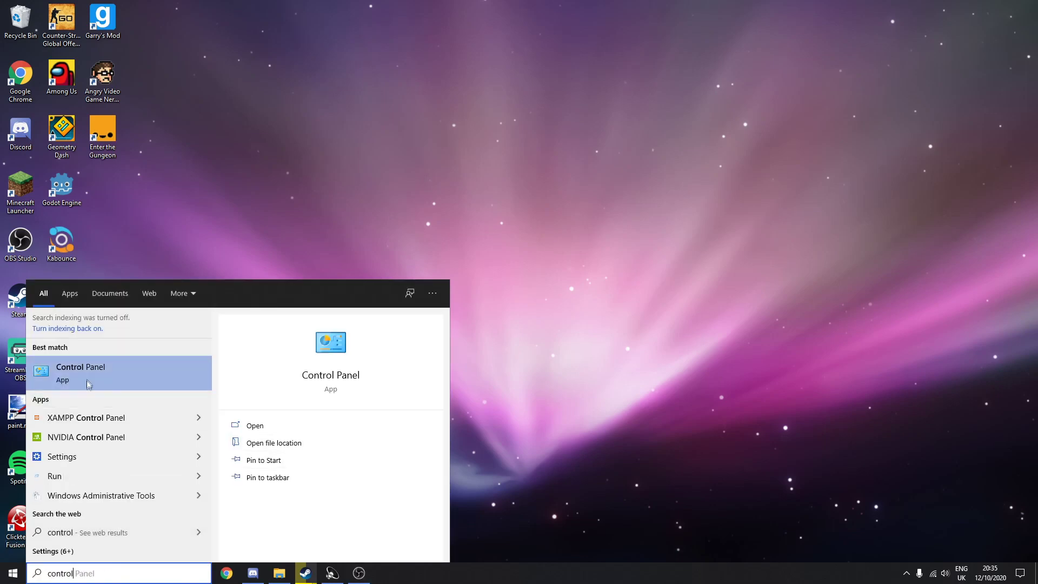
{"action": "key", "text": "Return"}
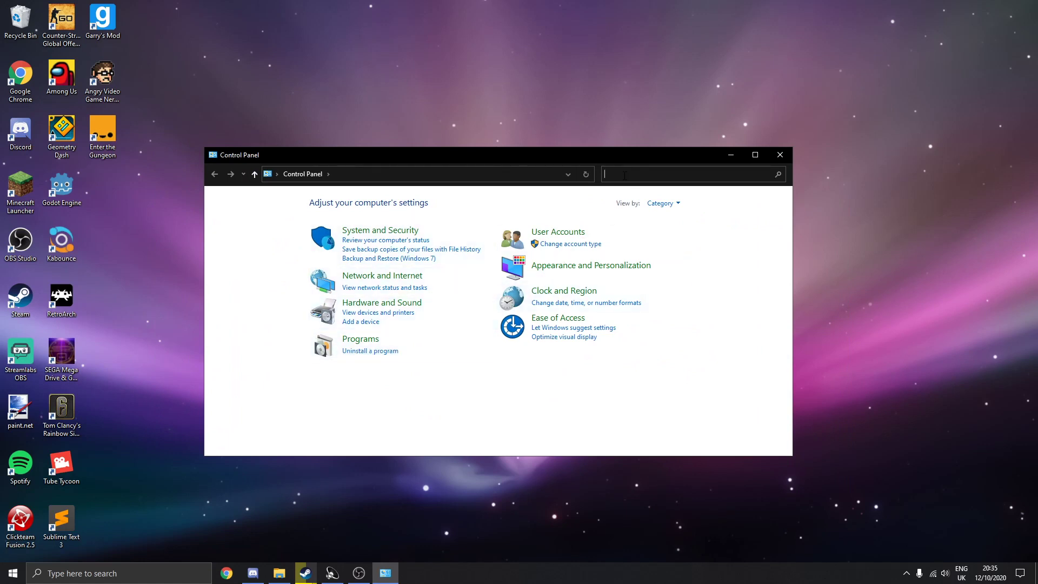
{"action": "type", "text": "power"}
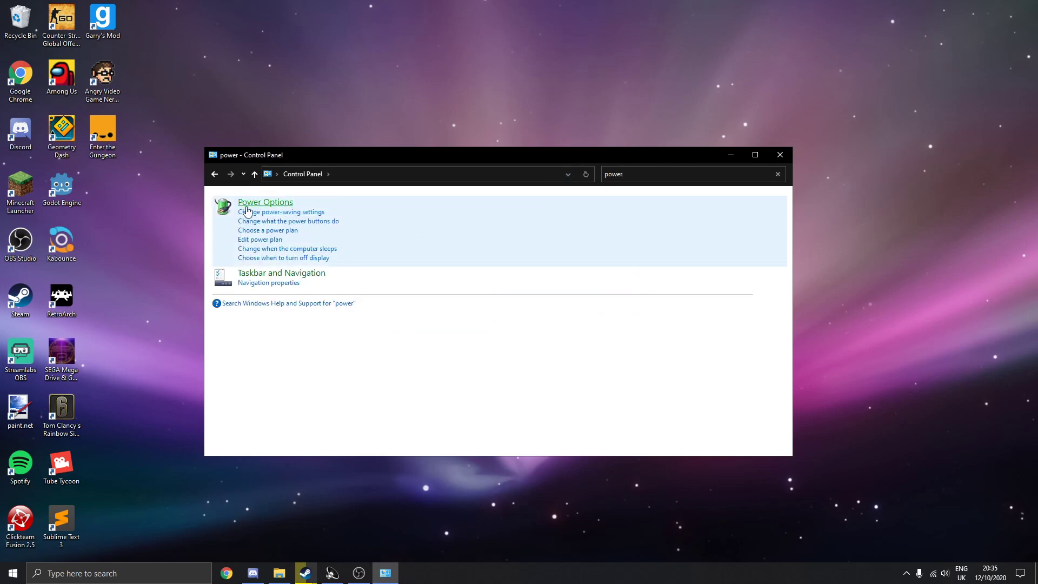
{"action": "left_click", "coordinate": [247, 211]}
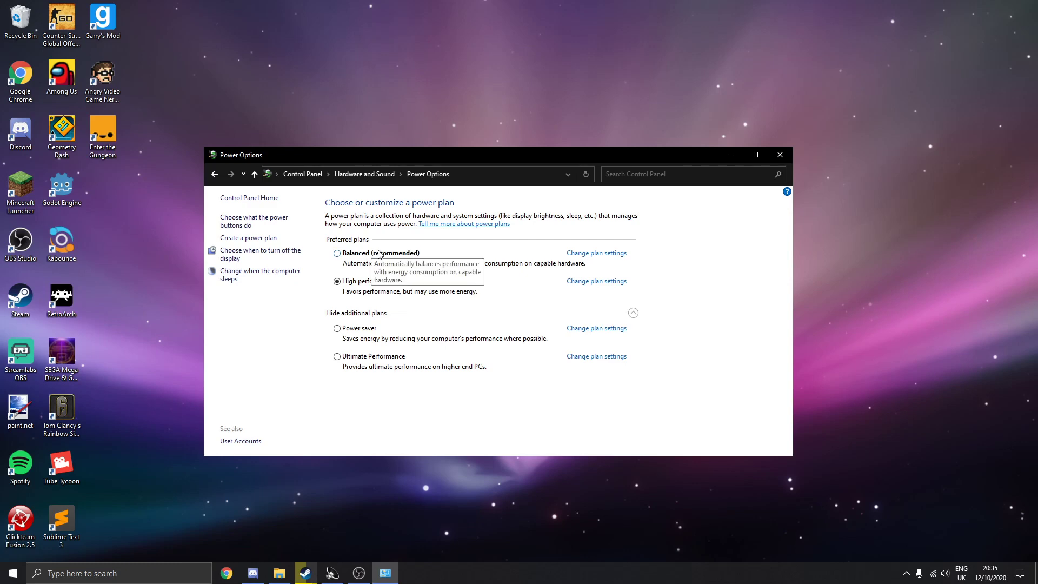
{"action": "left_click", "coordinate": [357, 254]}
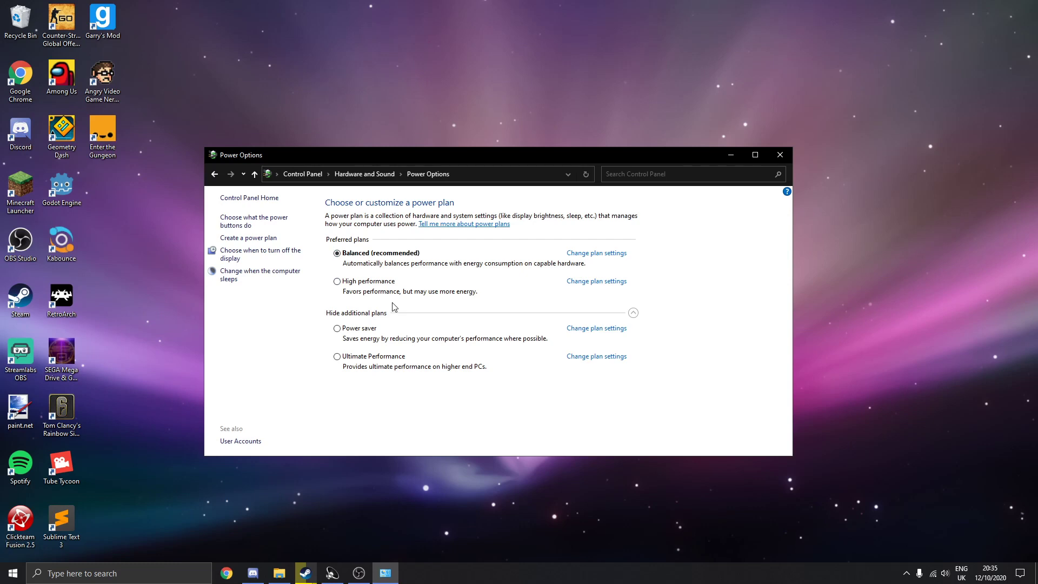
{"action": "left_click", "coordinate": [357, 287]}
{"action": "left_click", "coordinate": [632, 314]}
{"action": "left_click", "coordinate": [632, 314]}
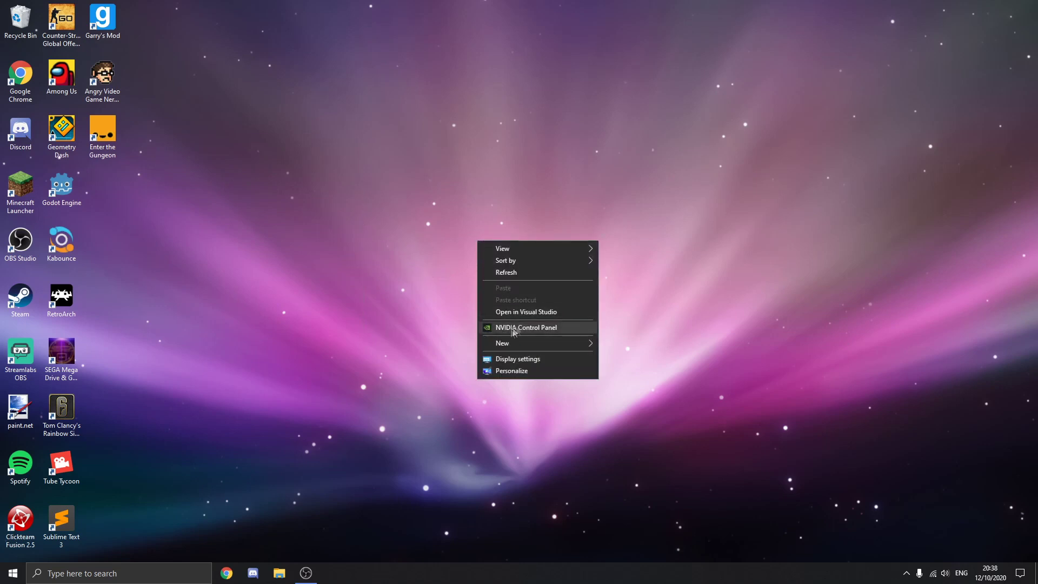
Open NVIDIA Control Panel on the Global Settings tab of Manage 3D settings
{"action": "left_click", "coordinate": [509, 327]}
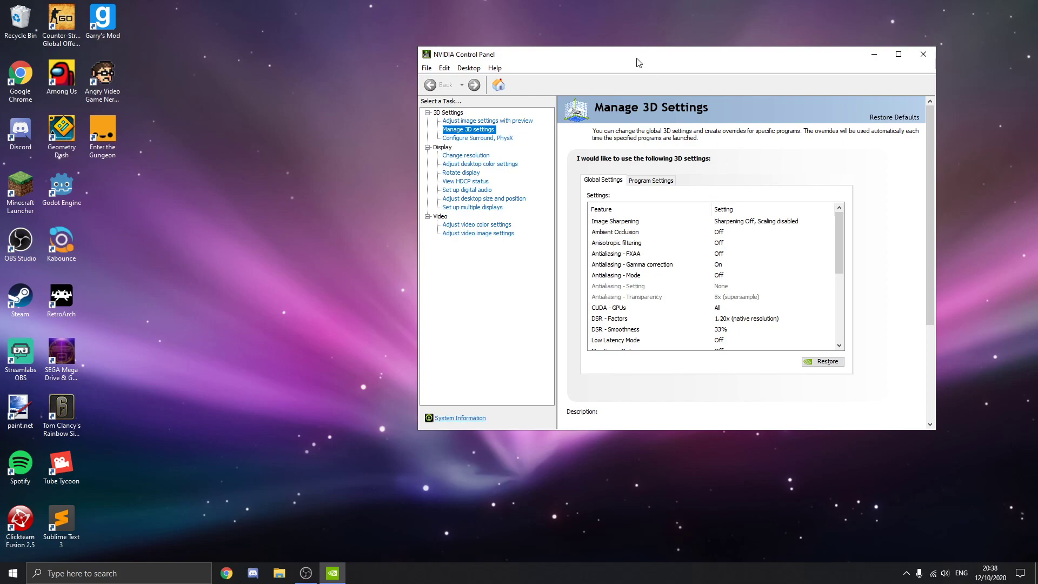
{"action": "left_click_drag", "start_coordinate": [637, 57], "coordinate": [464, 80]}
{"action": "scroll", "coordinate": [508, 311], "scroll_direction": "down", "scroll_amount": 5}
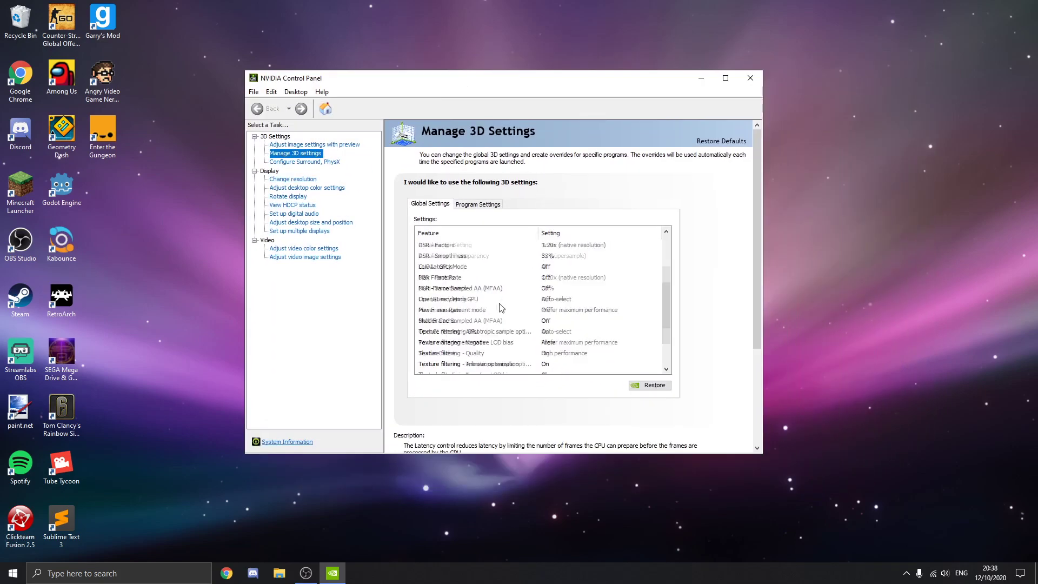
{"action": "scroll", "coordinate": [497, 280], "scroll_direction": "up", "scroll_amount": 5}
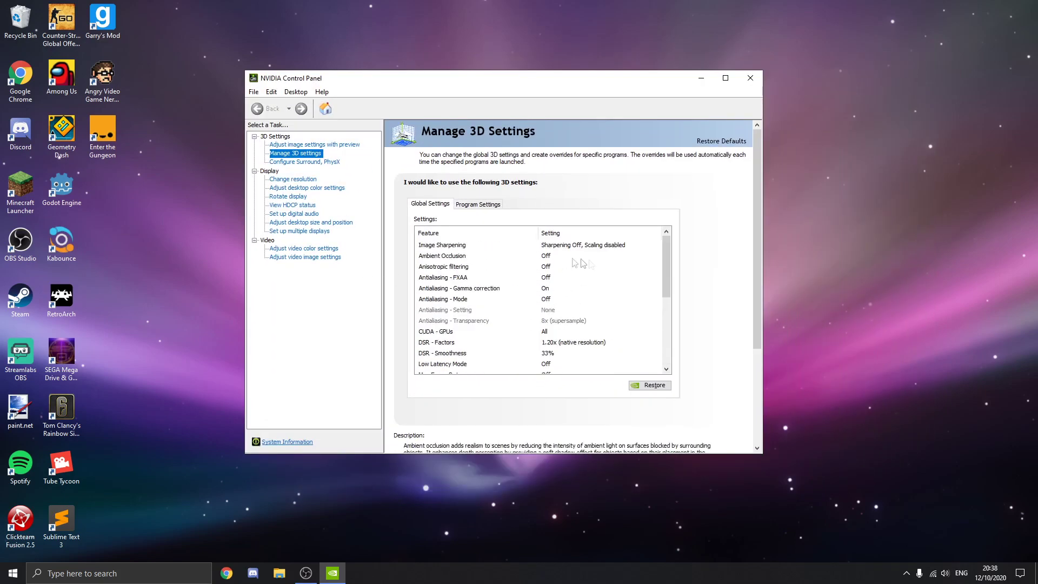
{"action": "scroll", "coordinate": [496, 280], "scroll_direction": "down", "scroll_amount": 5}
{"action": "left_click", "coordinate": [478, 205]}
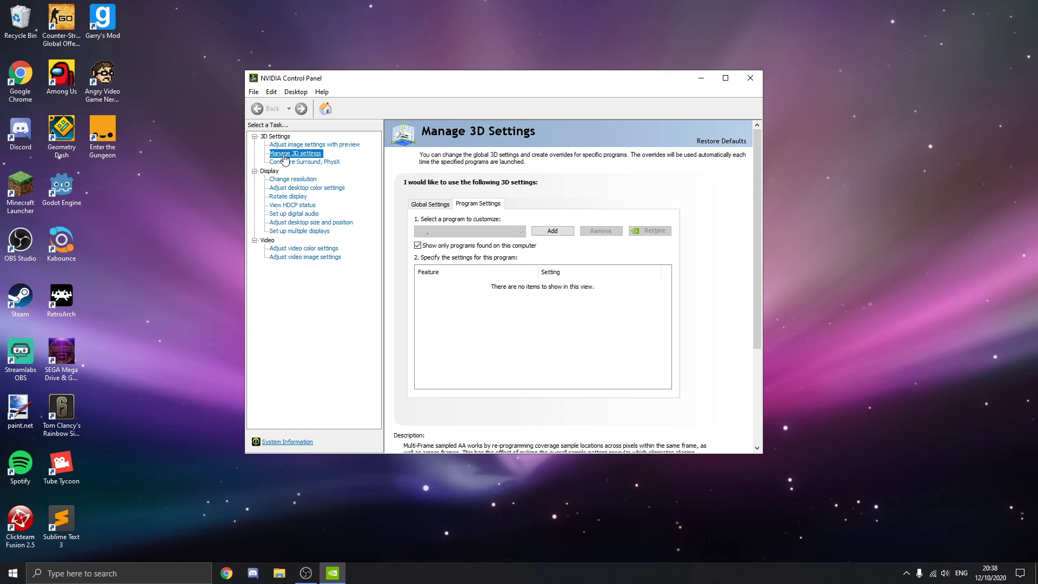
{"action": "left_click", "coordinate": [431, 206]}
{"action": "scroll", "coordinate": [510, 302], "scroll_direction": "down", "scroll_amount": 3}
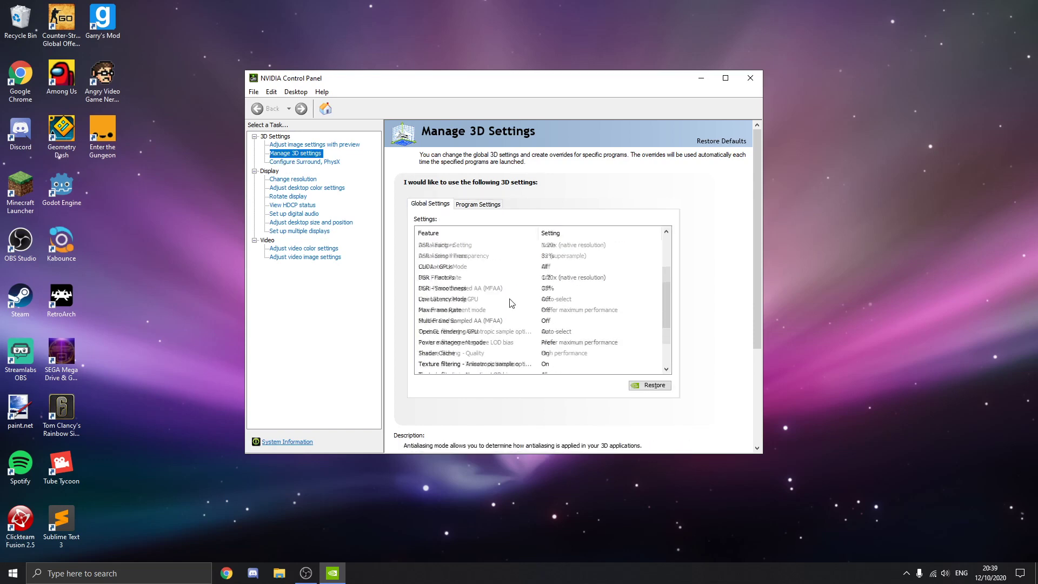
{"action": "scroll", "coordinate": [511, 303], "scroll_direction": "down", "scroll_amount": 1}
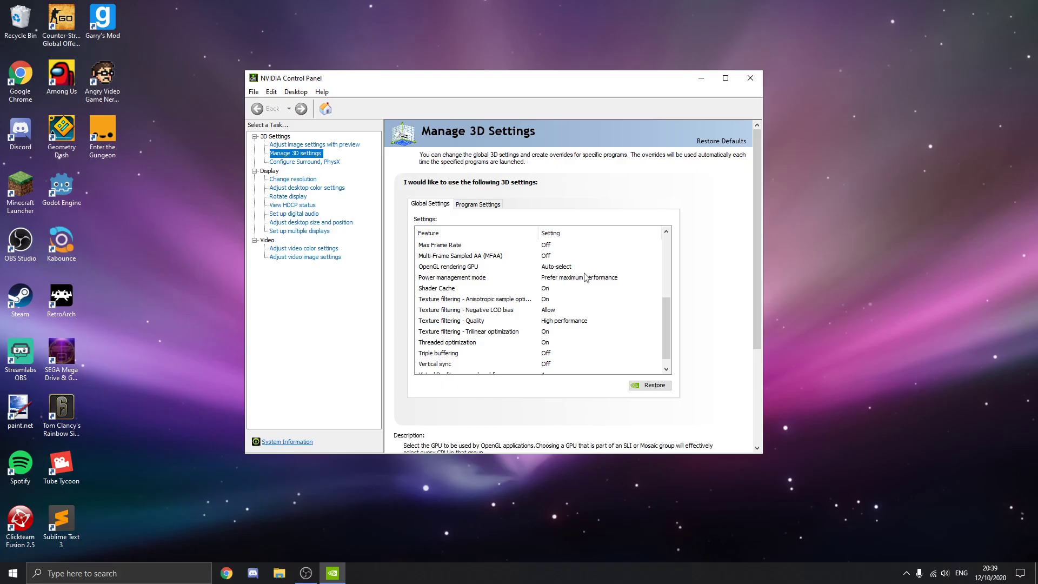
Set Power management mode to Prefer maximum performance and Texture filtering - Quality to High performance
{"action": "left_click", "coordinate": [684, 253]}
{"action": "left_click", "coordinate": [684, 253]}
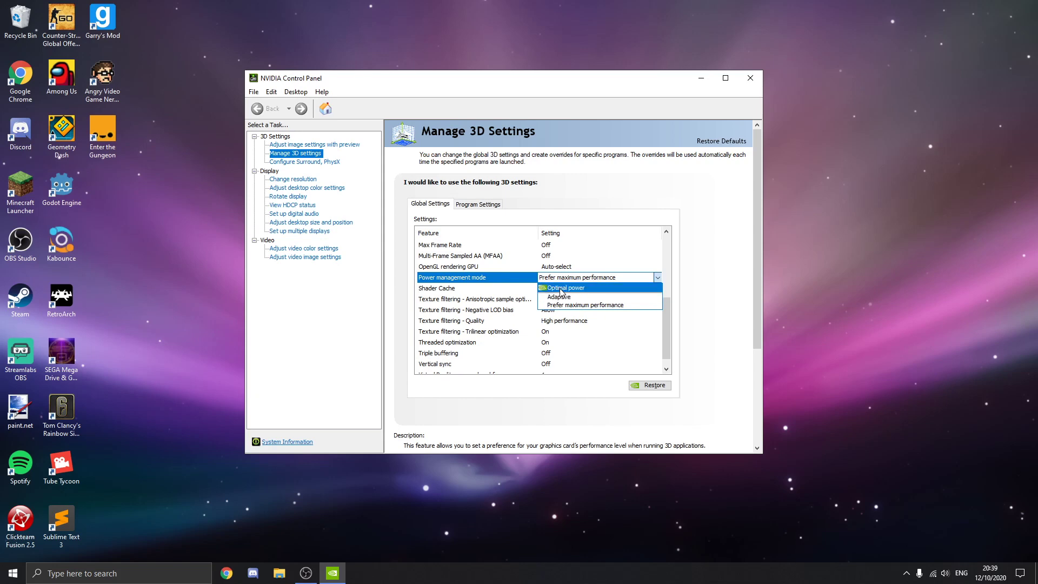
{"action": "left_click", "coordinate": [574, 305]}
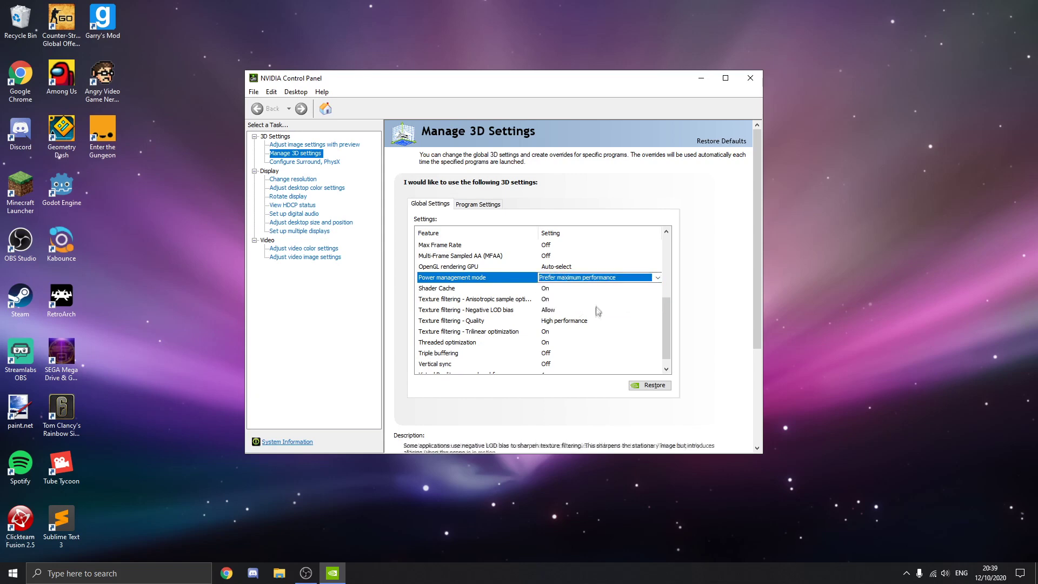
{"action": "left_click", "coordinate": [457, 322]}
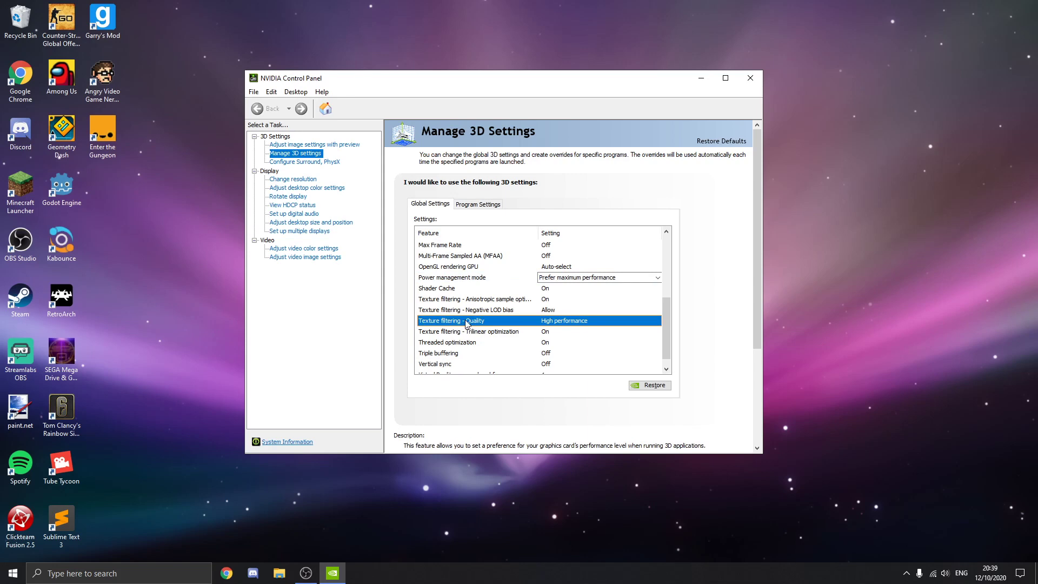
{"action": "left_click", "coordinate": [562, 322]}
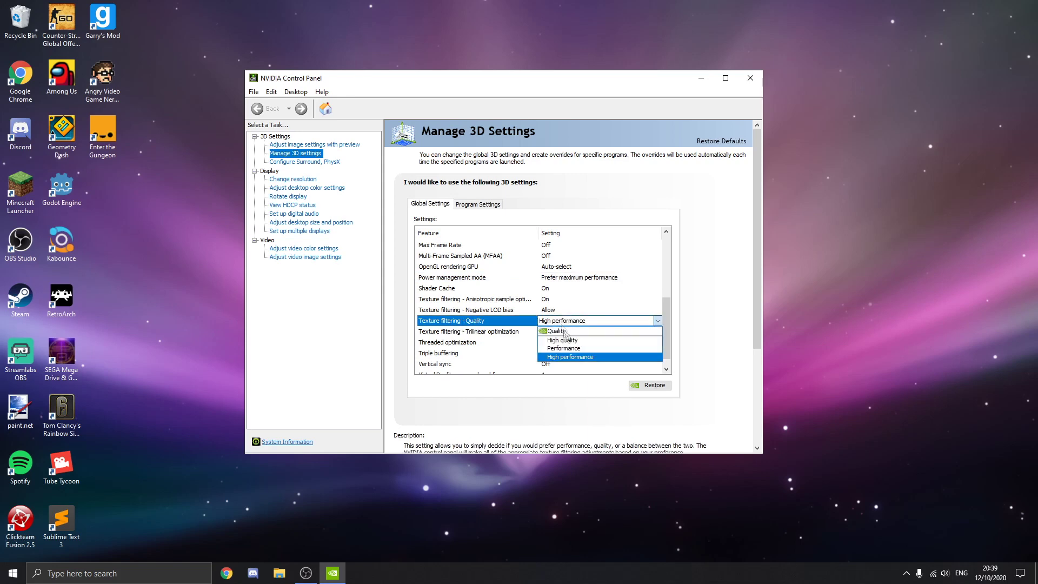
{"action": "left_click", "coordinate": [548, 357]}
{"action": "left_click", "coordinate": [750, 78]}
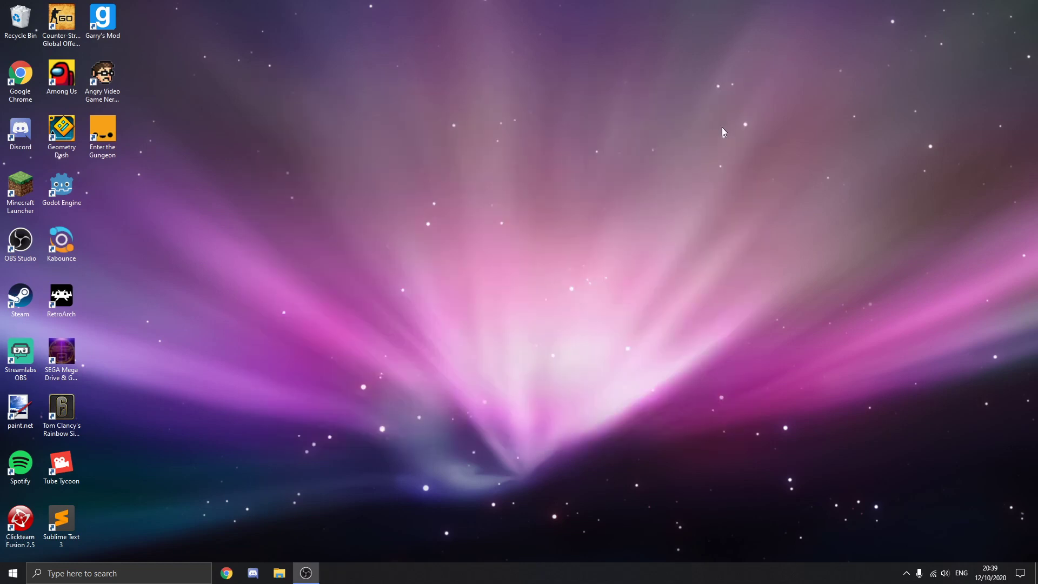
{"action": "key", "text": "super"}
{"action": "type", "text": "geforce"}
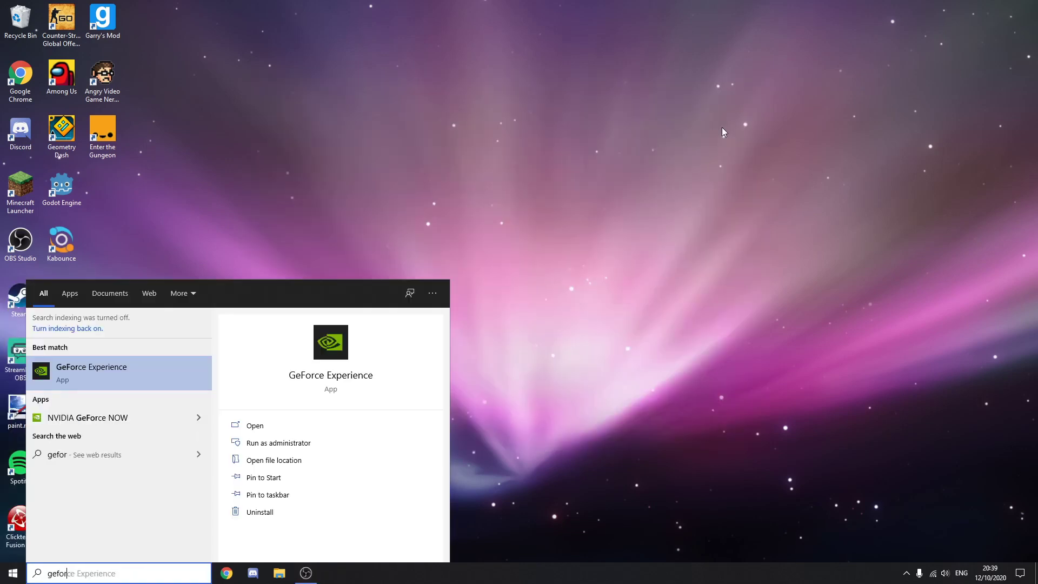
{"action": "key", "text": "Return"}
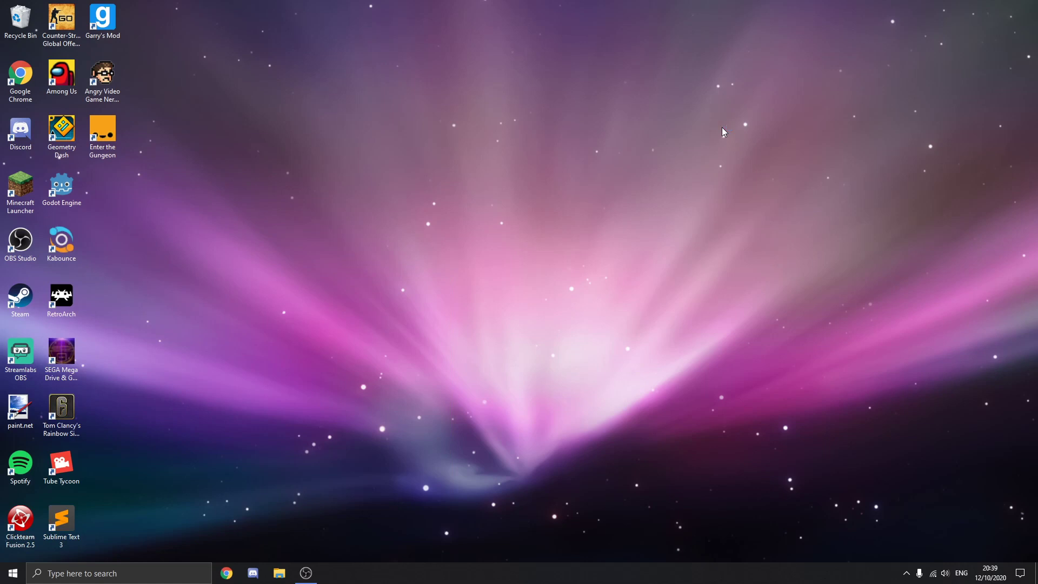